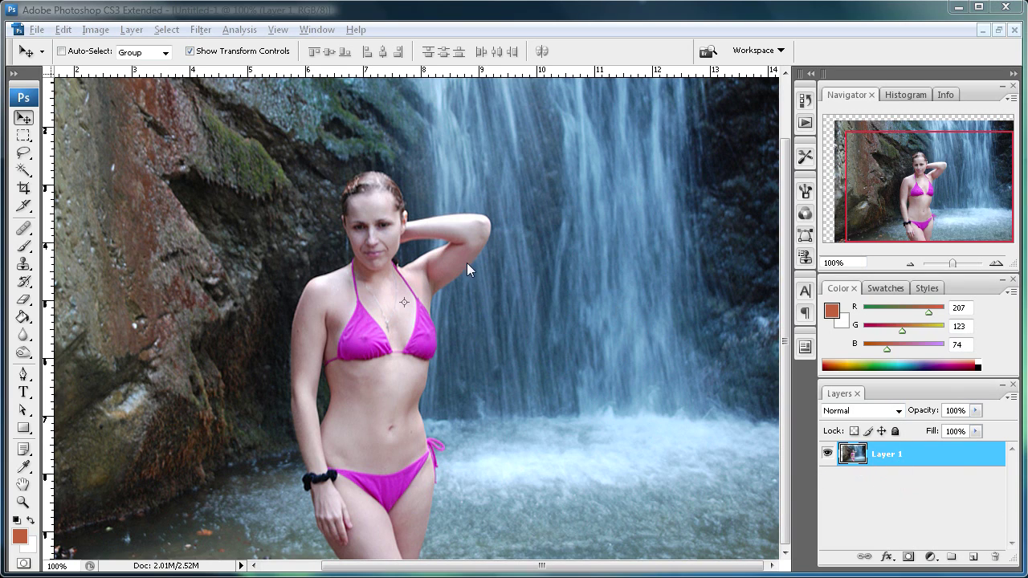
- Add an empty Layer 2 above the photo and pick the Brush tool
click(973, 557)
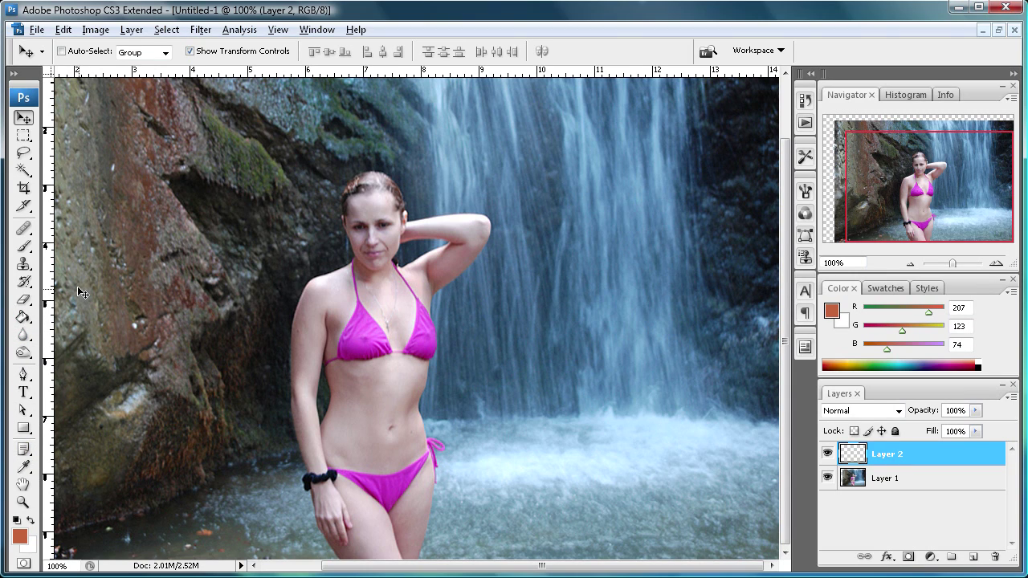
click(27, 248)
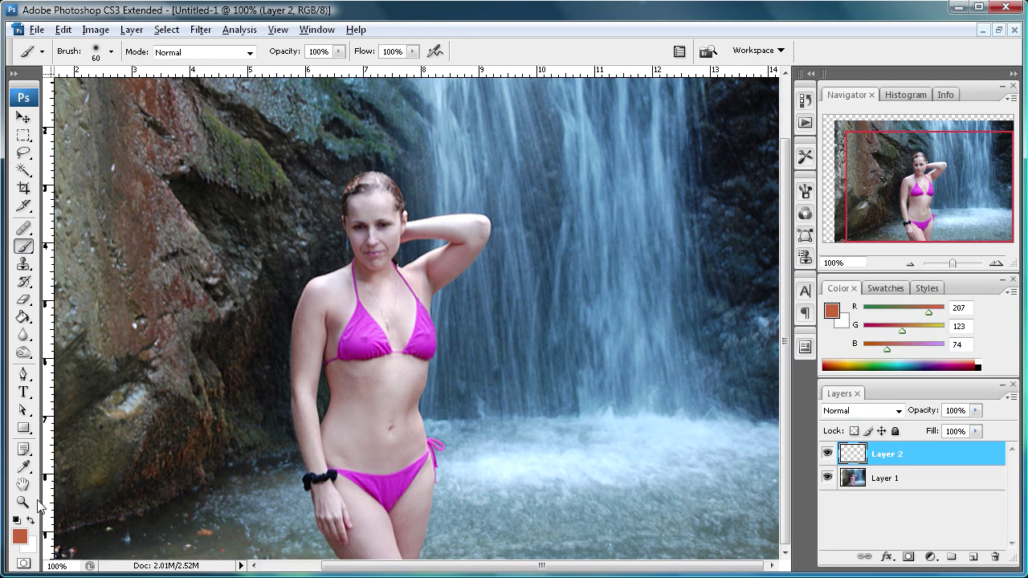
- Set the foreground colour to dark brown #714b34 (R 113, G 75, B 52)
click(21, 534)
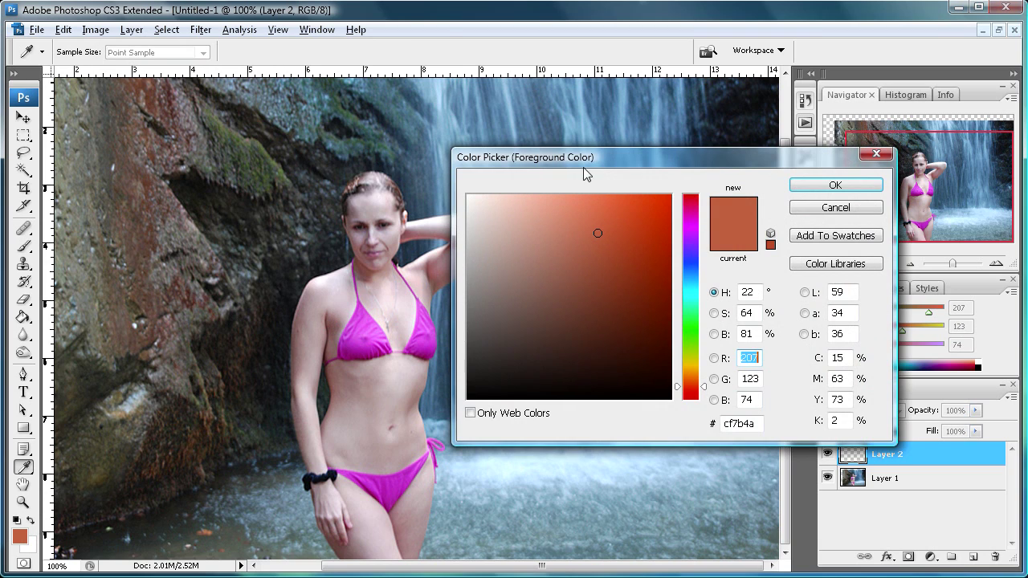
drag(583, 167, 511, 237)
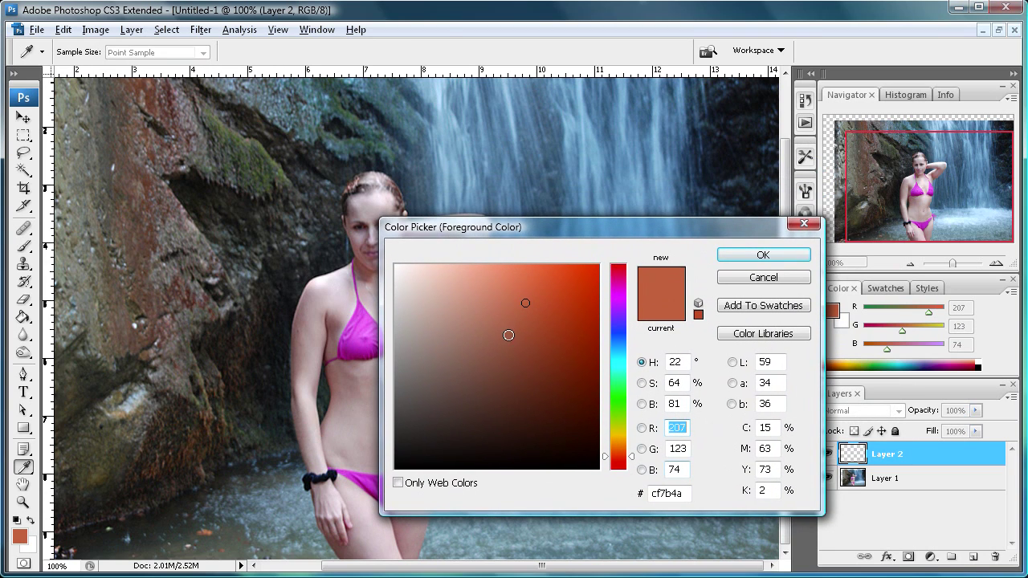
click(493, 301)
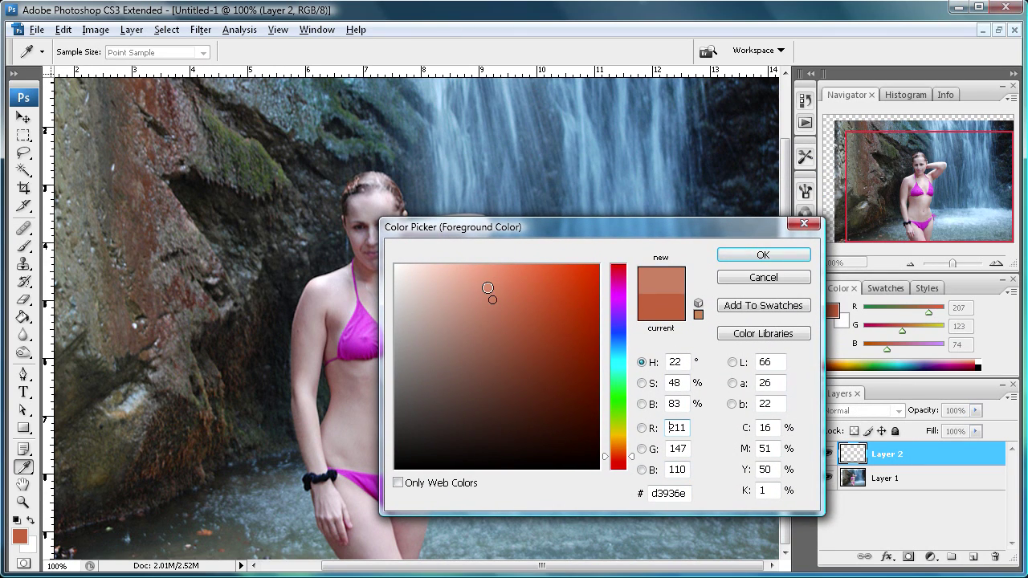
click(486, 286)
click(503, 384)
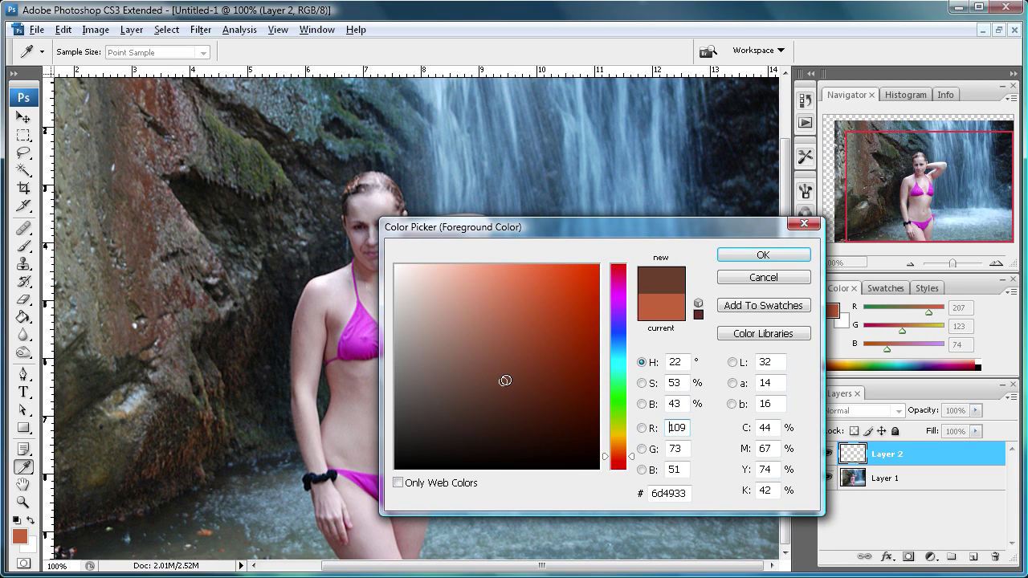
click(504, 379)
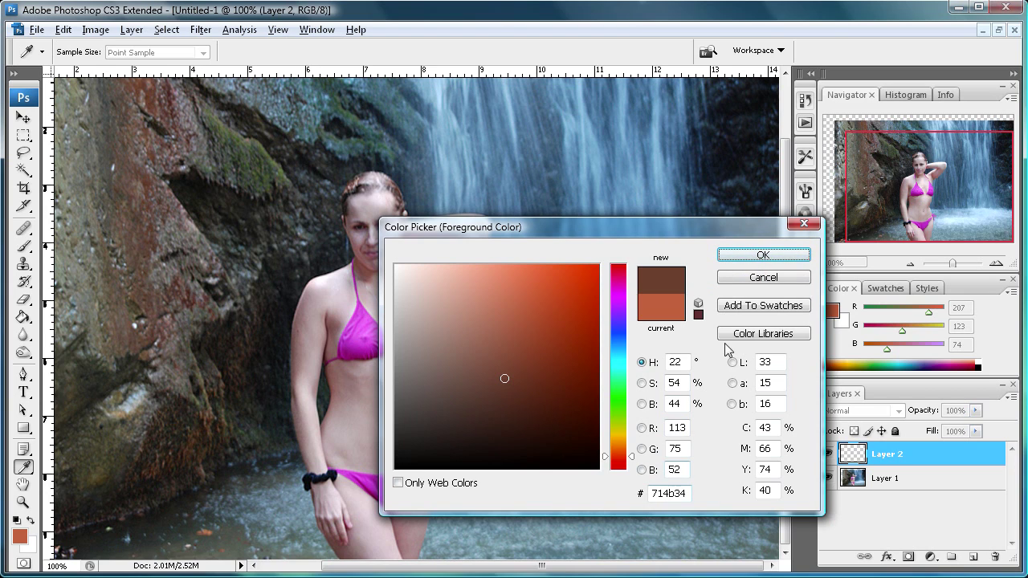
key(b)
click(749, 255)
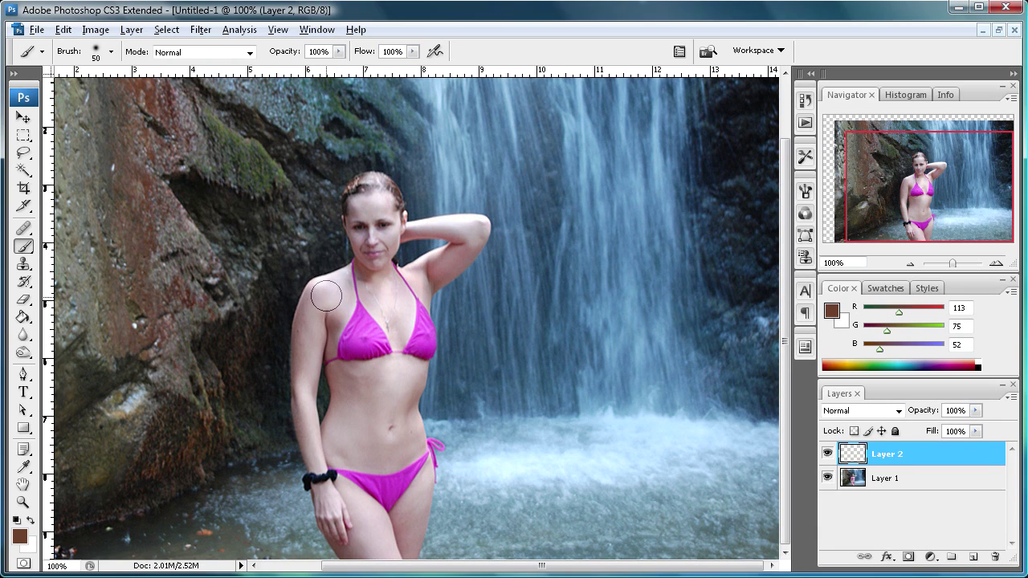
- On Layer 2, paint brown over her arm, torso, shoulder, thighs, chest and neck at about brush size 50
key(bracketleft)
mouse_move(317, 286)
mouse_down()
mouse_move(300, 444)
mouse_move(326, 523)
mouse_move(343, 533)
mouse_move(322, 478)
mouse_up()
mouse_move(305, 298)
mouse_down()
mouse_move(312, 344)
mouse_move(298, 408)
mouse_move(309, 459)
mouse_up()
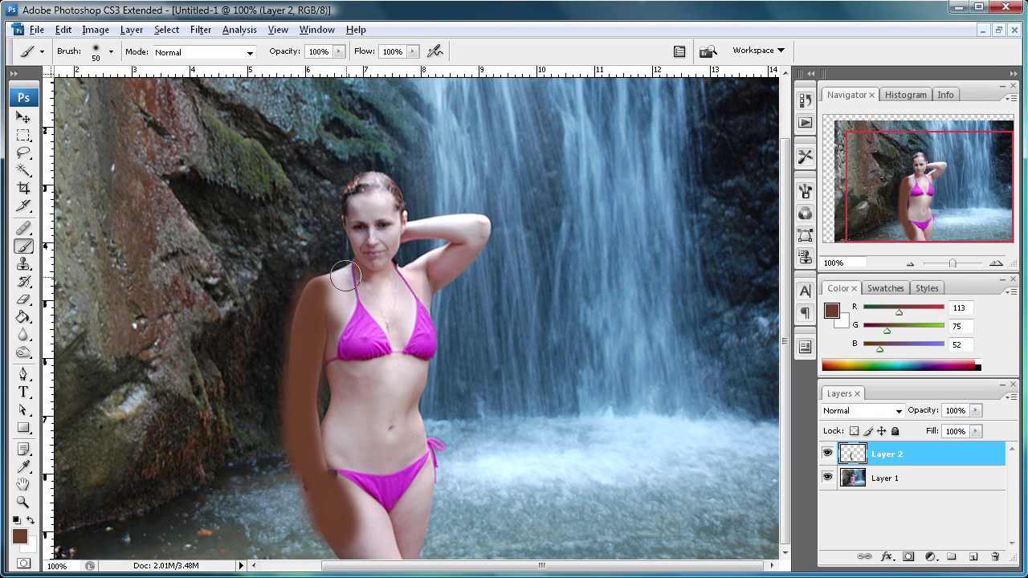
mouse_move(347, 275)
mouse_down()
mouse_move(323, 317)
mouse_move(338, 298)
mouse_move(330, 448)
mouse_move(389, 461)
mouse_move(417, 437)
mouse_move(406, 396)
mouse_move(415, 373)
mouse_move(361, 365)
mouse_move(345, 372)
mouse_move(354, 434)
mouse_move(366, 390)
mouse_move(384, 392)
mouse_move(378, 431)
mouse_move(385, 422)
mouse_move(389, 381)
mouse_move(364, 376)
mouse_move(340, 426)
mouse_move(351, 449)
mouse_move(407, 427)
mouse_up()
mouse_move(353, 490)
mouse_down()
mouse_move(384, 546)
mouse_move(355, 545)
mouse_move(344, 528)
mouse_move(353, 545)
mouse_move(366, 524)
mouse_up()
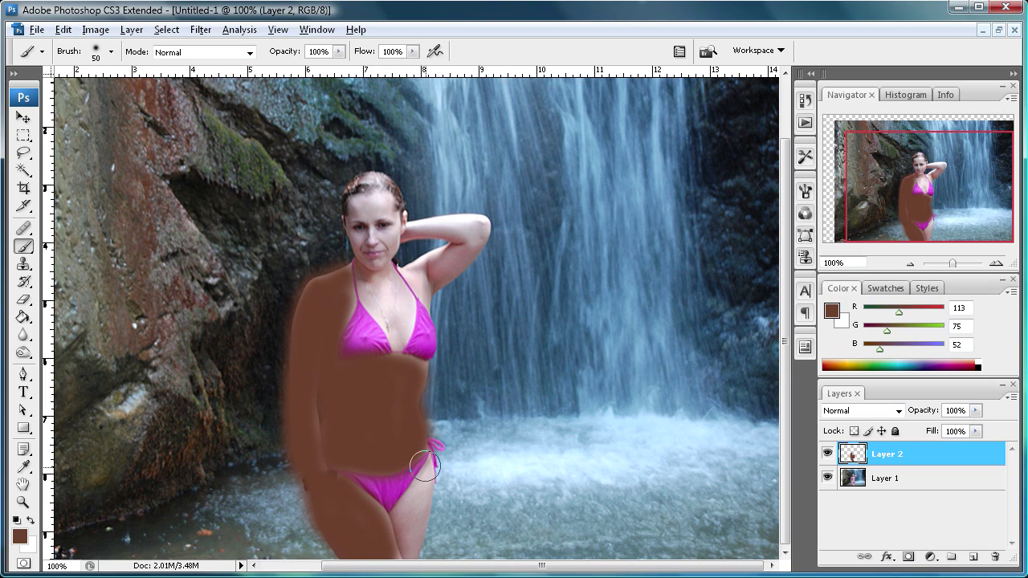
key(bracketleft)
mouse_move(429, 466)
mouse_down()
mouse_move(404, 507)
mouse_move(408, 520)
mouse_move(426, 490)
mouse_move(406, 554)
mouse_move(395, 546)
mouse_up()
key(bracketright)
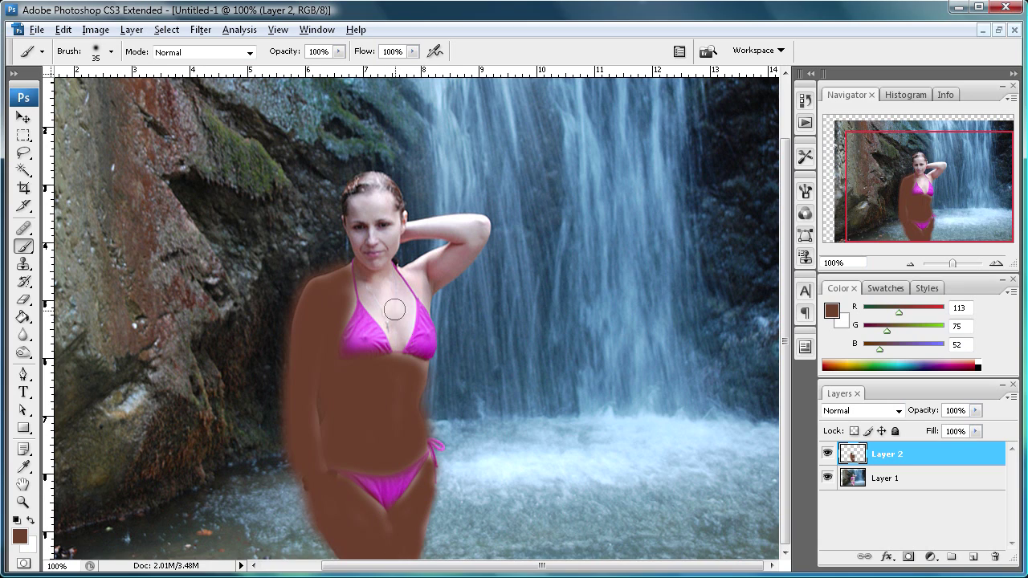
key(bracketright)
mouse_move(370, 284)
mouse_down()
mouse_move(397, 338)
mouse_move(400, 285)
mouse_move(385, 274)
mouse_move(421, 289)
mouse_move(418, 271)
mouse_move(459, 253)
mouse_move(466, 230)
mouse_move(389, 224)
mouse_move(349, 196)
mouse_move(357, 207)
mouse_move(388, 195)
mouse_move(362, 223)
mouse_move(372, 255)
mouse_move(383, 221)
mouse_move(381, 242)
mouse_move(453, 218)
mouse_move(477, 231)
mouse_up()
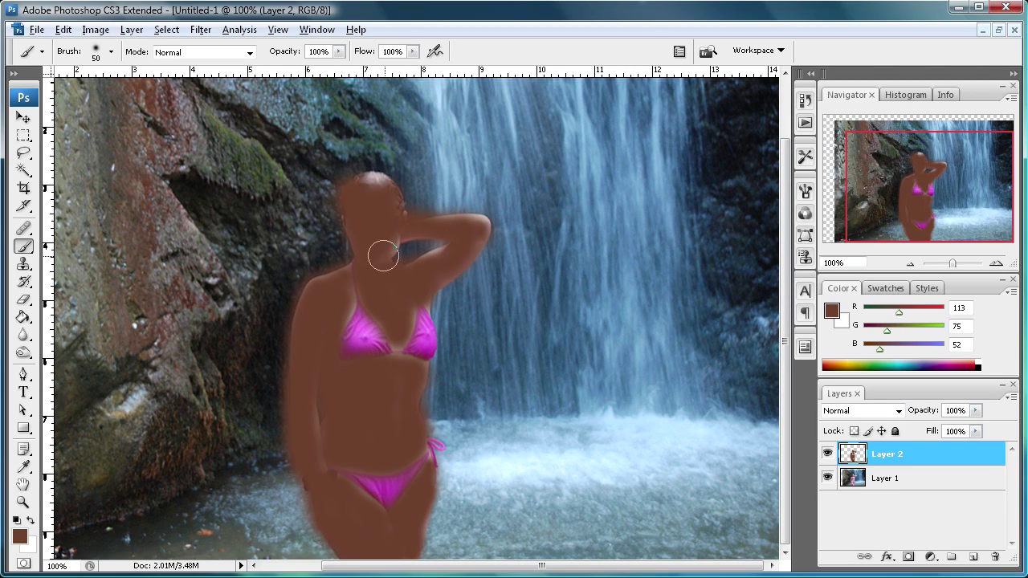
- Set Layer 2 to Soft Light, toggle it to compare, and erase brown spill off the rock
click(897, 410)
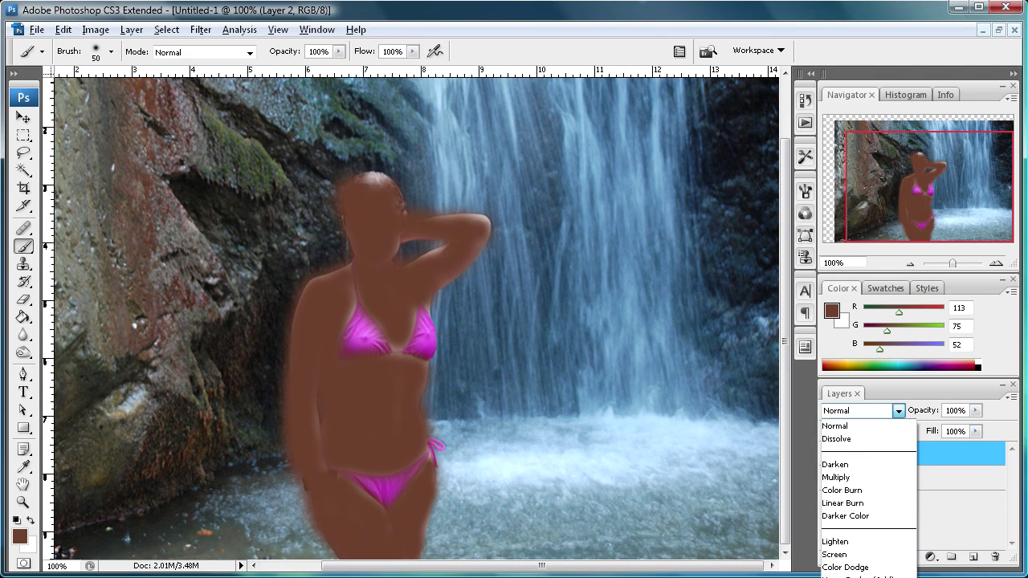
click(843, 575)
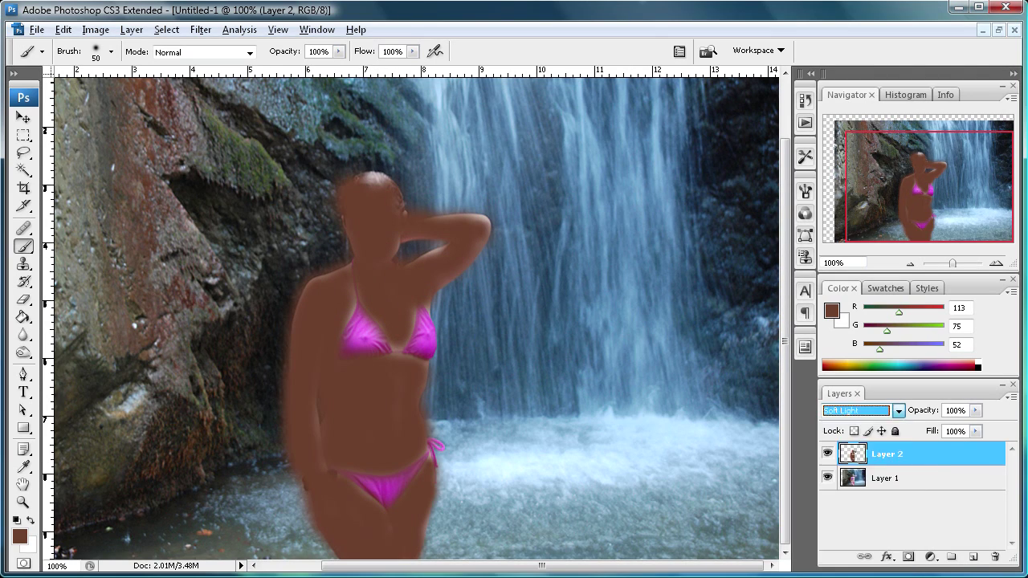
click(828, 454)
click(828, 455)
click(828, 454)
click(828, 454)
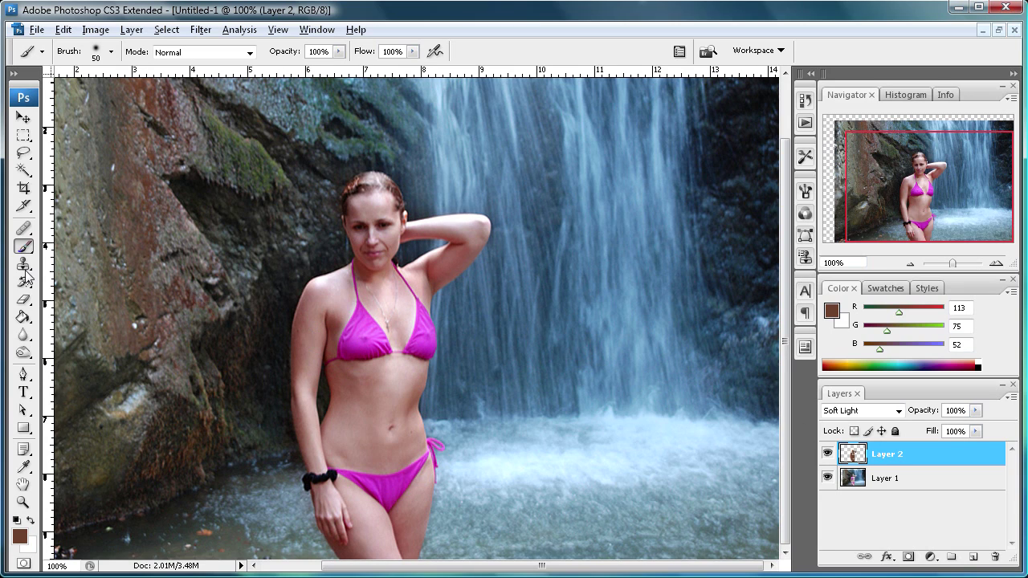
click(22, 300)
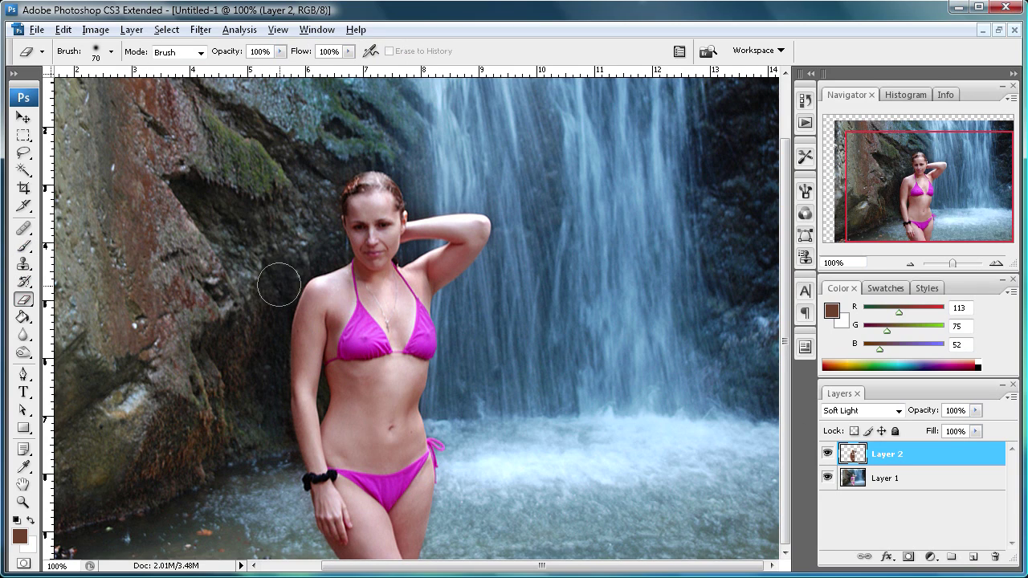
drag(262, 336, 274, 493)
- Add an empty Layer 3 and choose a light brown foreground colour
click(971, 556)
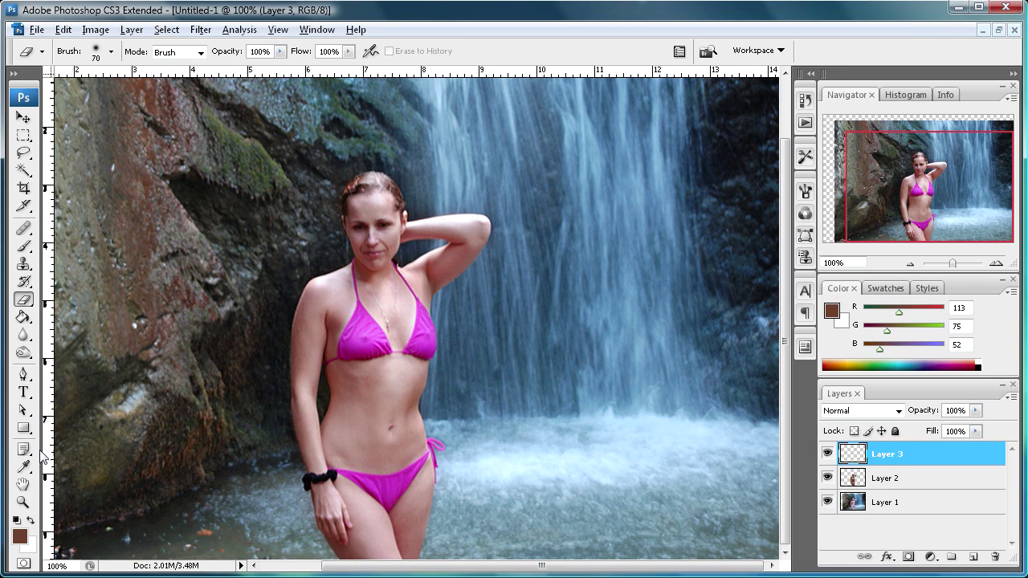
click(20, 535)
click(472, 304)
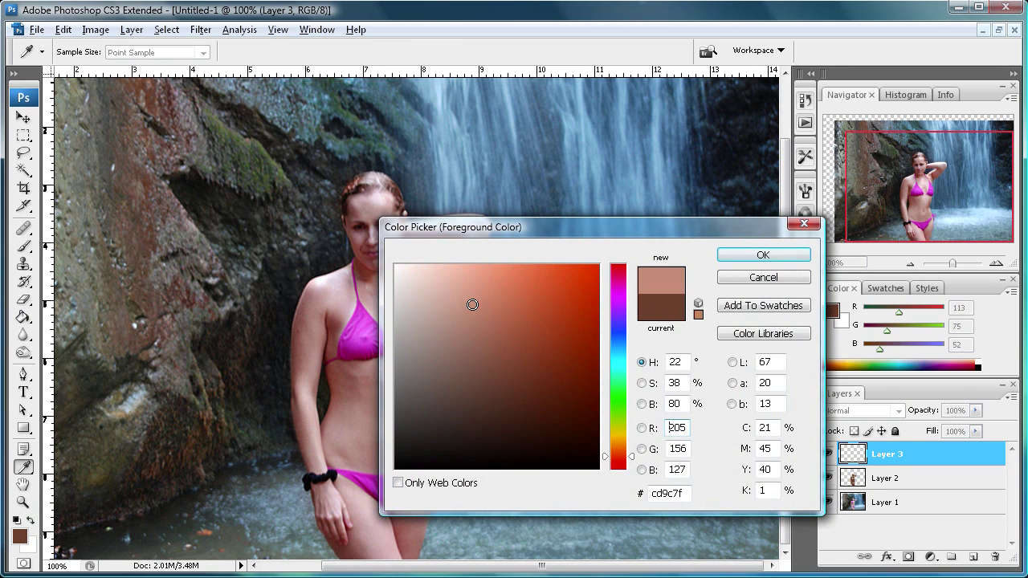
drag(474, 301, 484, 299)
click(491, 297)
drag(491, 295, 480, 293)
click(767, 255)
key(e)
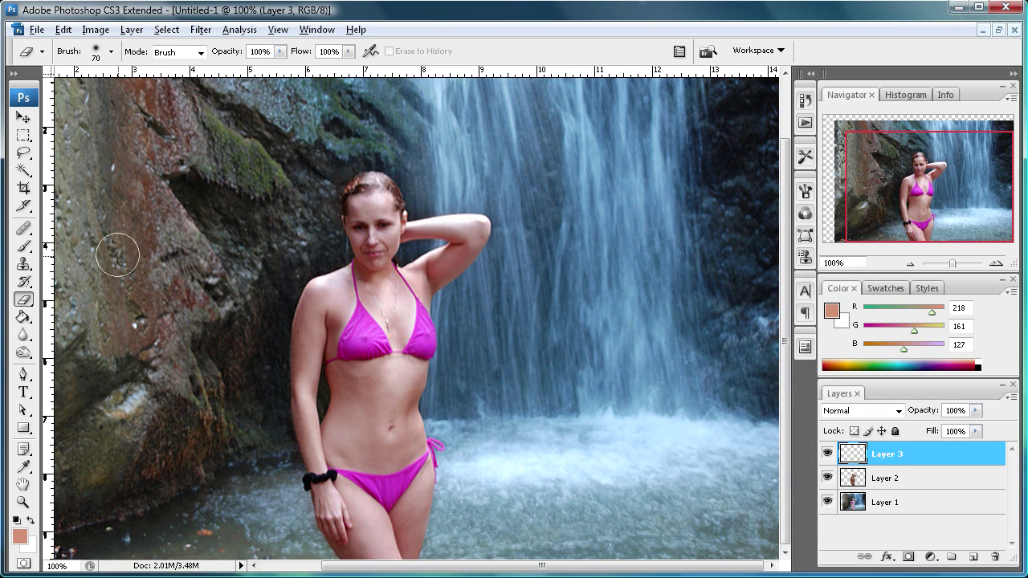
- Refine the foreground to salmon #da946b (R 218, G 148, B 107) and set the eraser size to 50
click(19, 536)
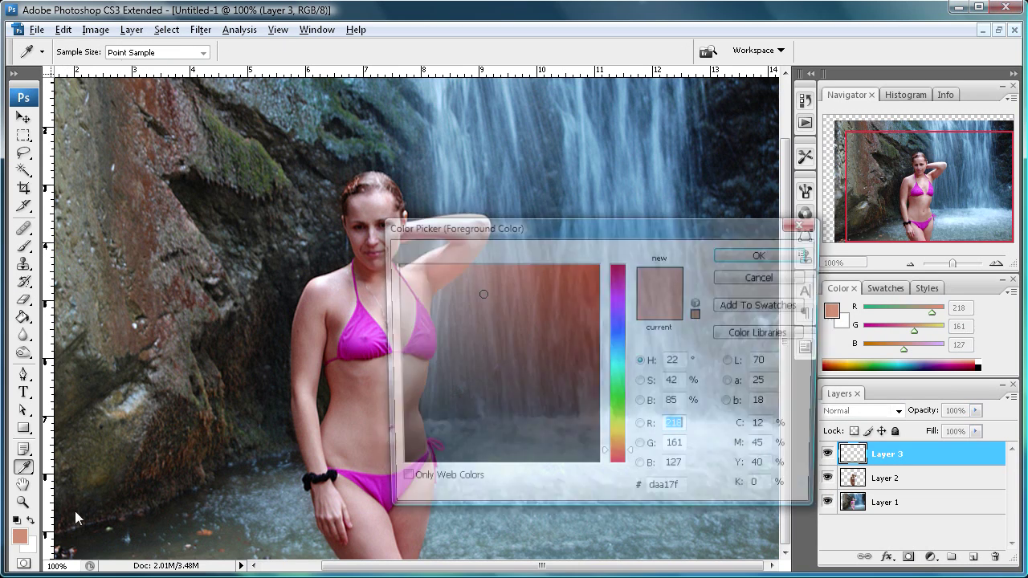
click(494, 292)
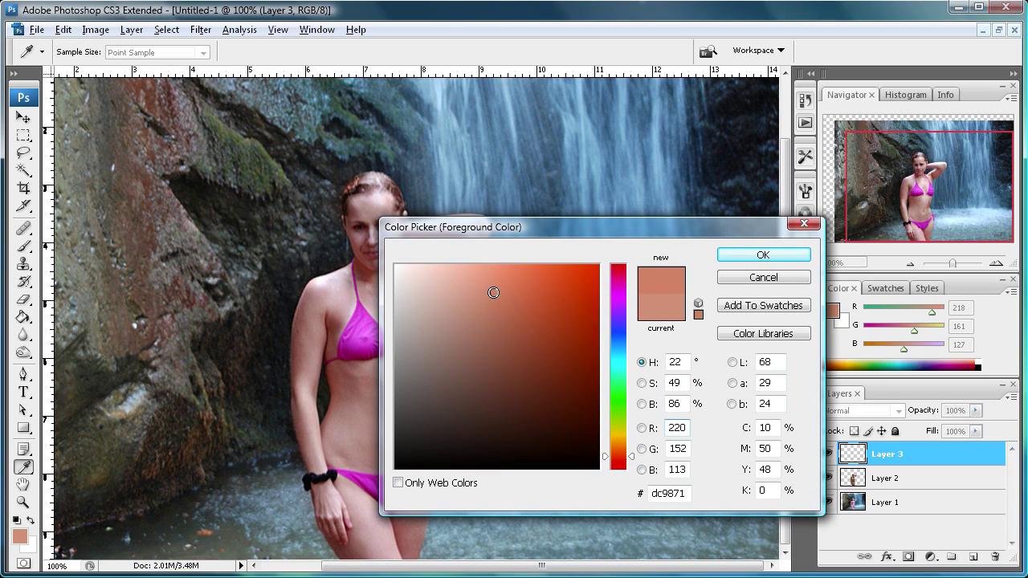
click(505, 293)
click(498, 294)
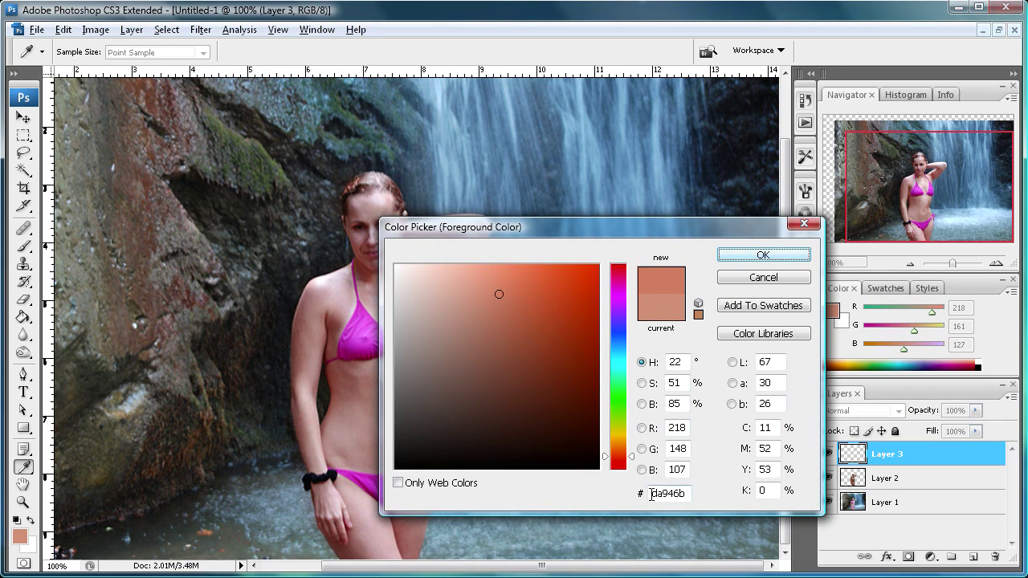
click(763, 256)
key(e)
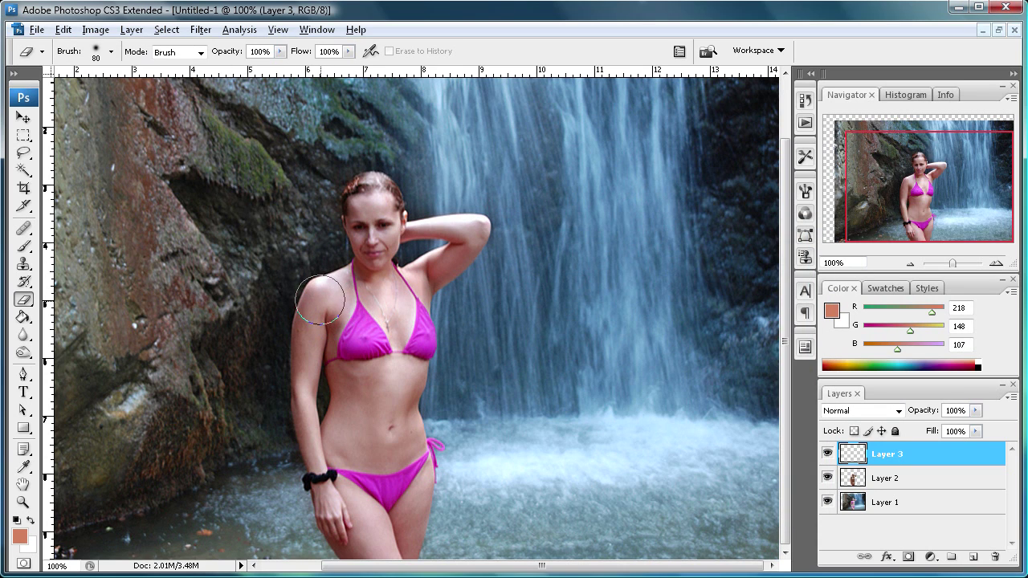
key(bracketleft)
key(bracketleft)
key(bracketleft)
- Delete the empty Layer 3 and duplicate Layer 2 as Layer 2 copy
click(907, 480)
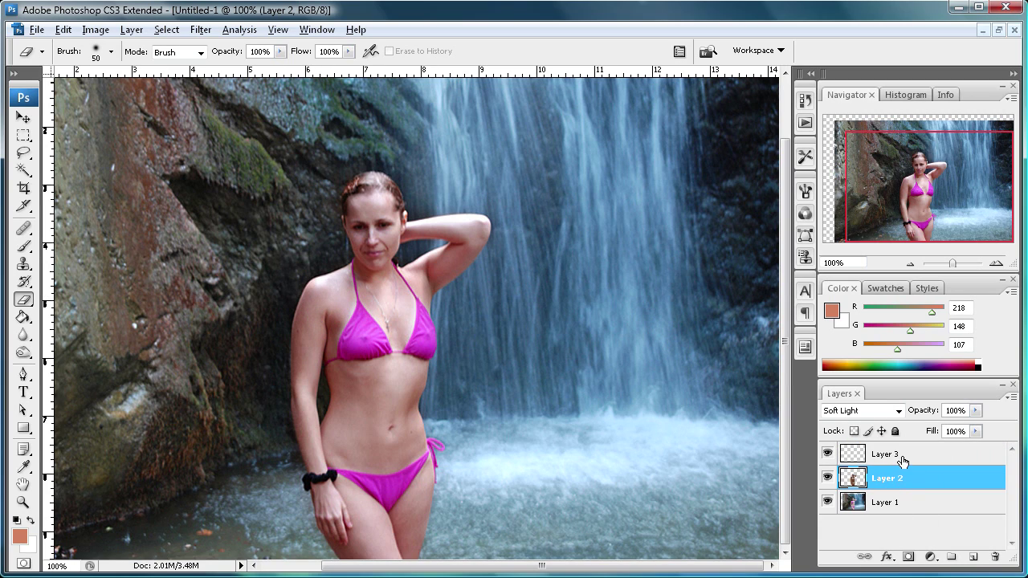
click(902, 459)
drag(888, 450, 995, 557)
drag(866, 452, 972, 557)
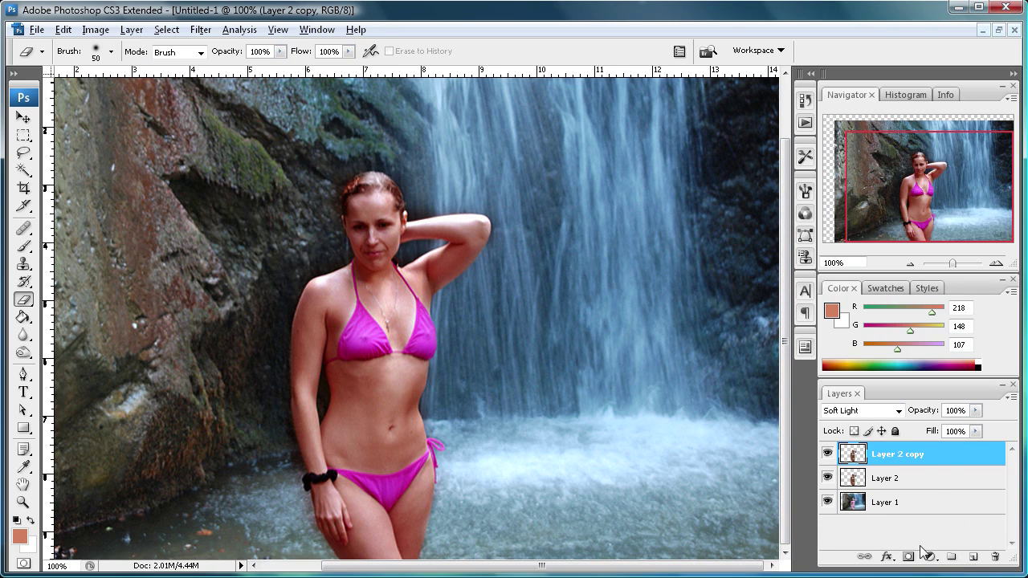
- Give Layer 2 copy a Soft Light Color Overlay in salmon #da946b
click(887, 557)
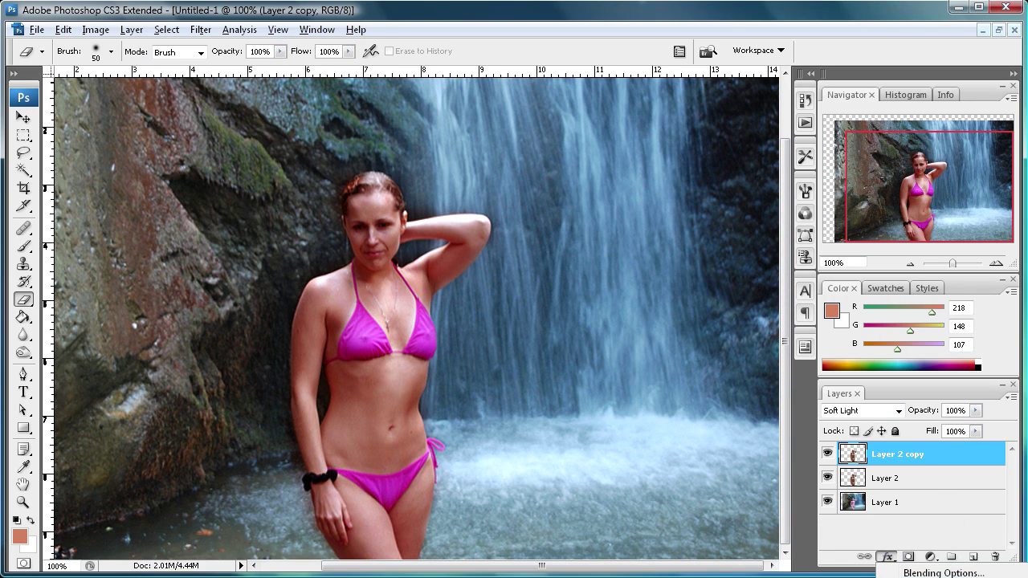
click(943, 572)
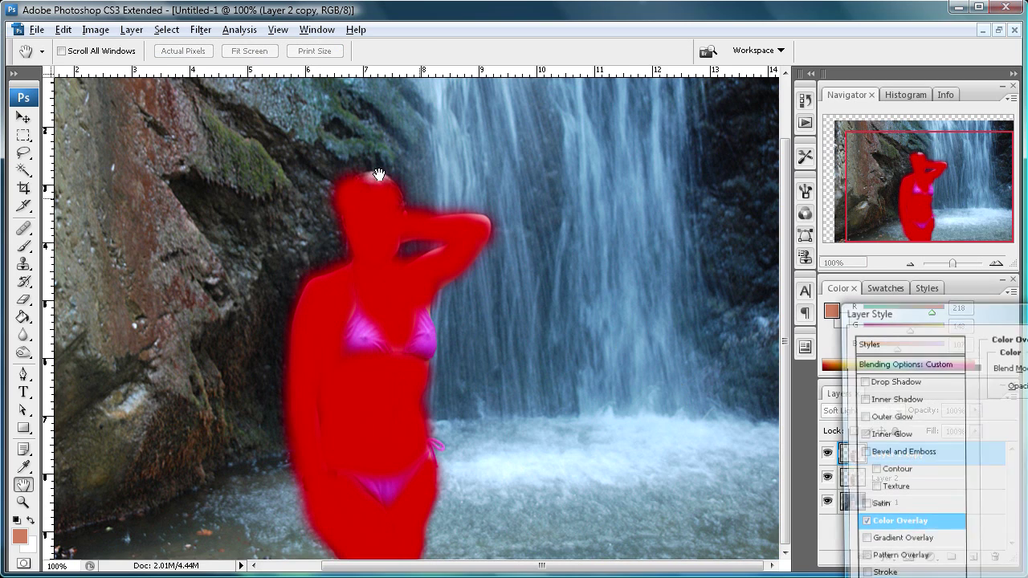
drag(883, 313, 586, 152)
click(839, 208)
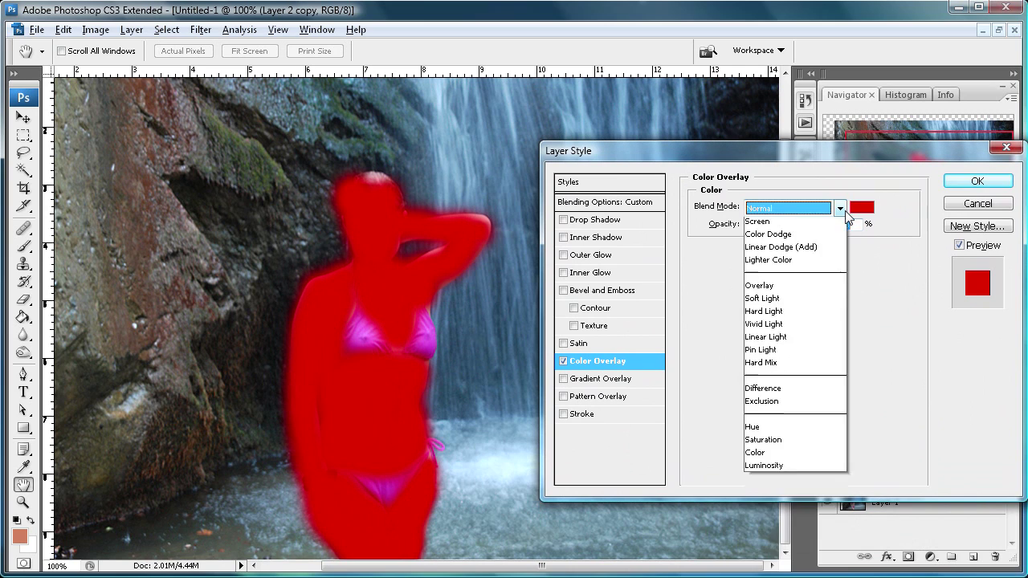
click(768, 432)
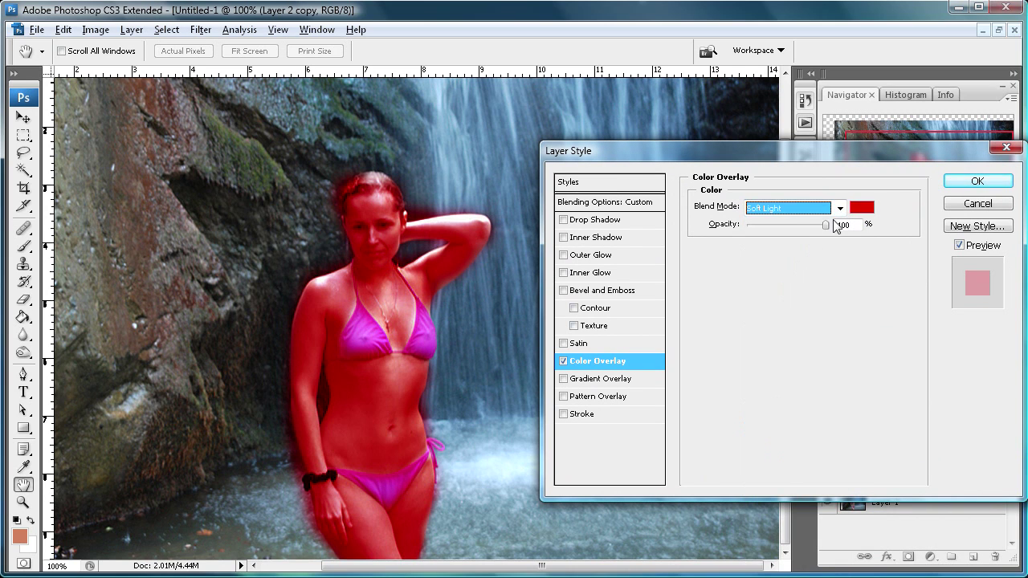
click(861, 207)
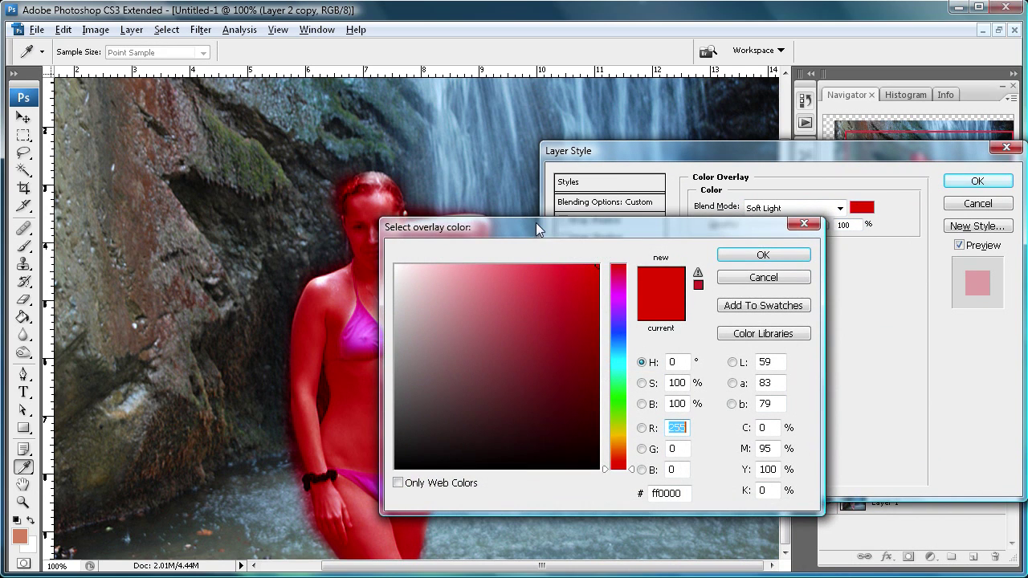
drag(546, 227, 519, 194)
click(24, 536)
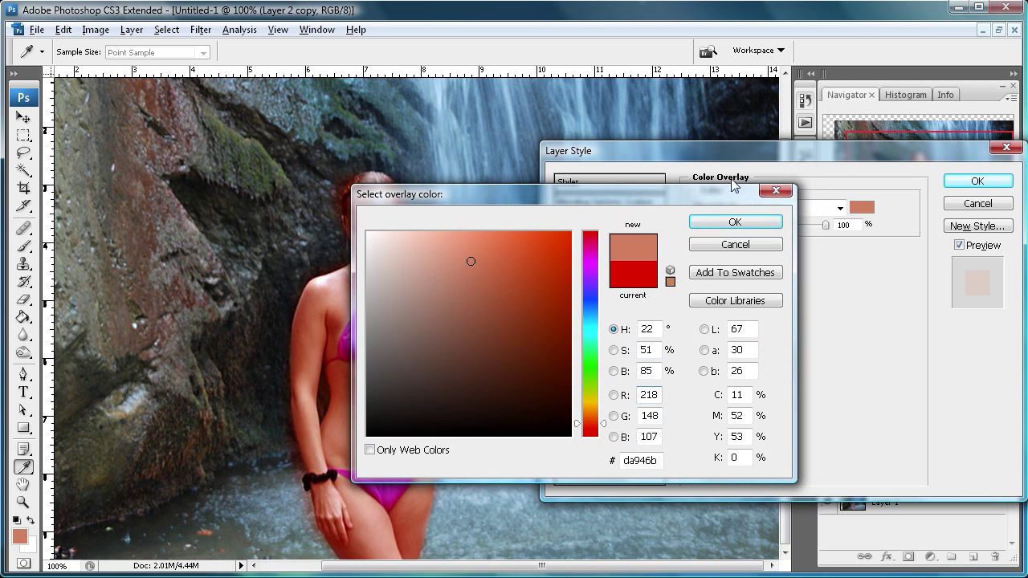
click(740, 222)
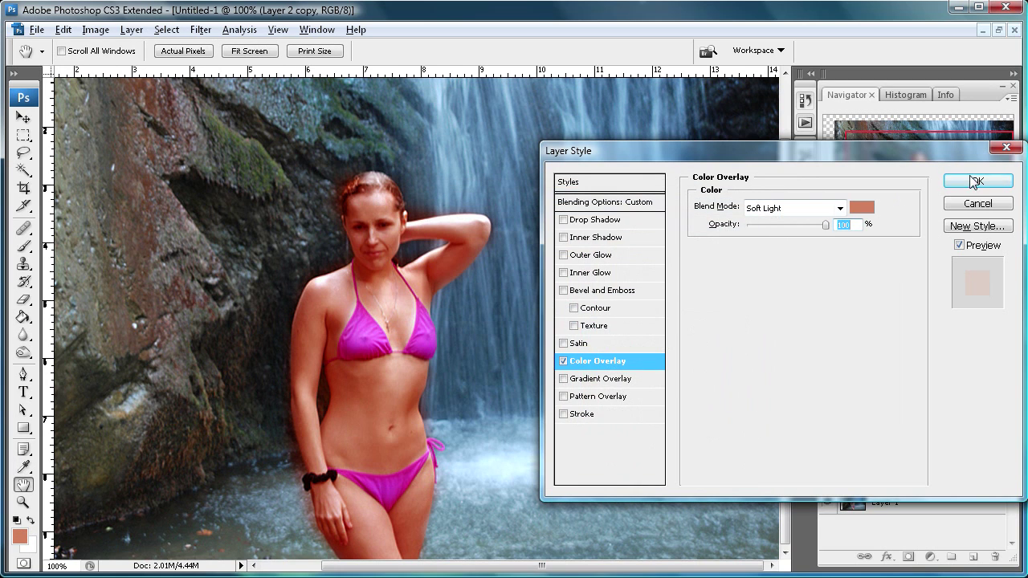
click(977, 180)
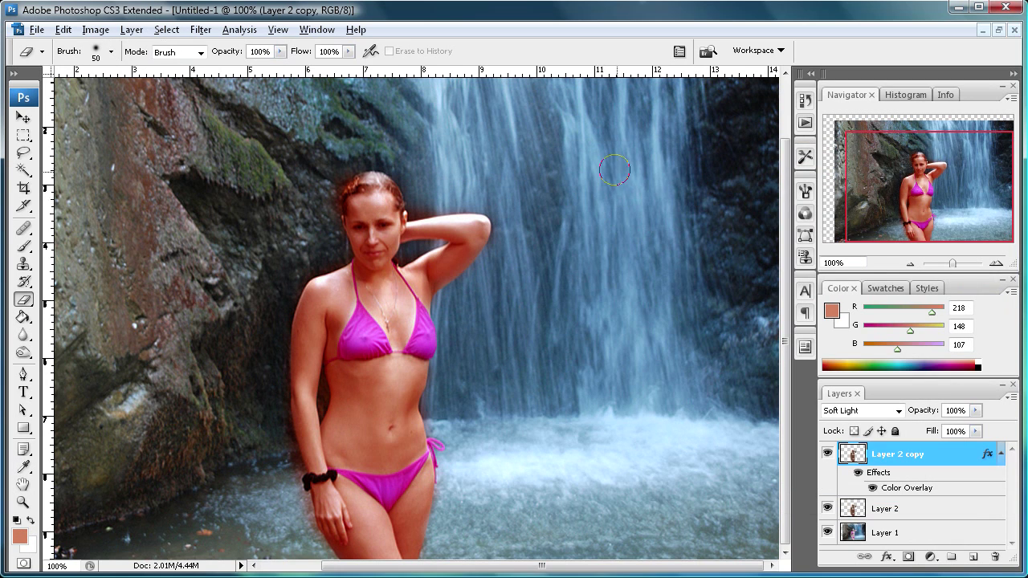
click(999, 455)
key(v)
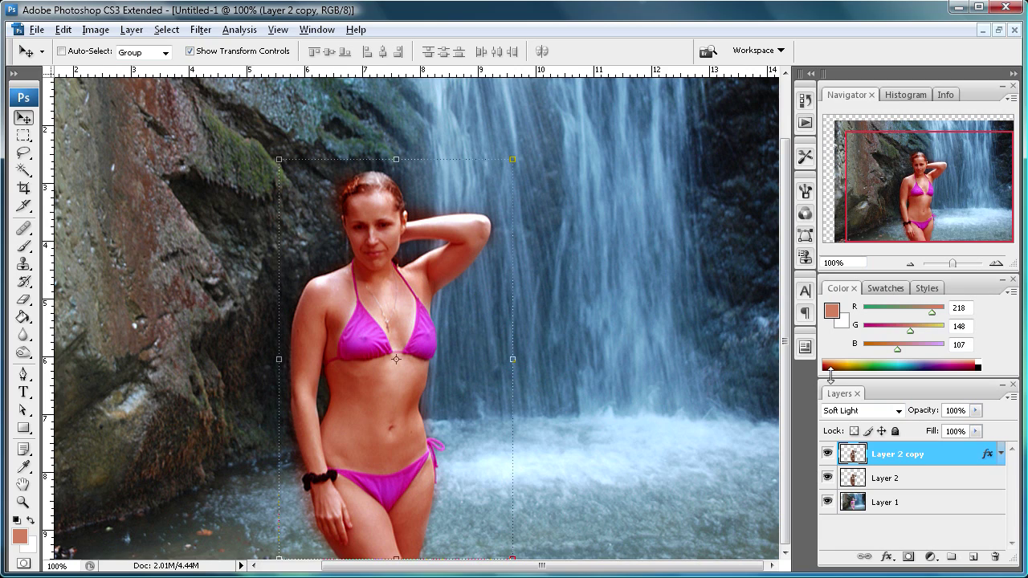
- Lower Layer 2 copy's opacity from 100% to about 60%
click(975, 411)
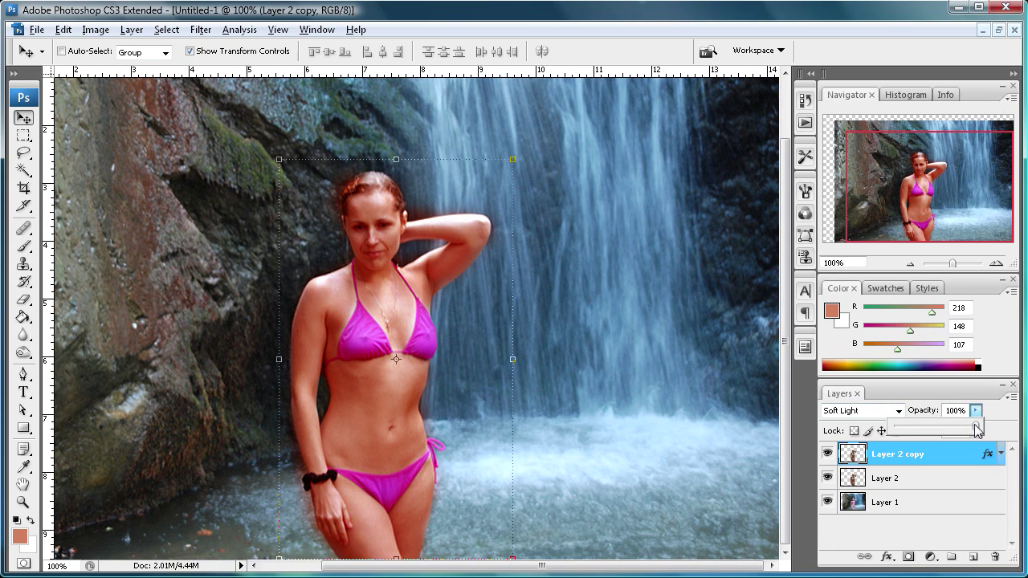
drag(975, 432, 955, 432)
drag(954, 425, 939, 425)
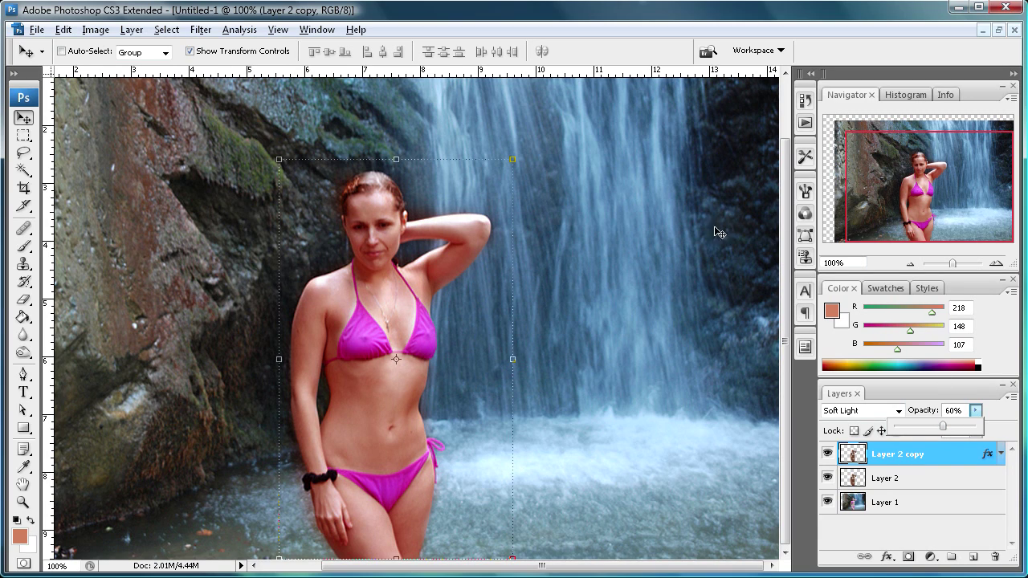
click(1008, 428)
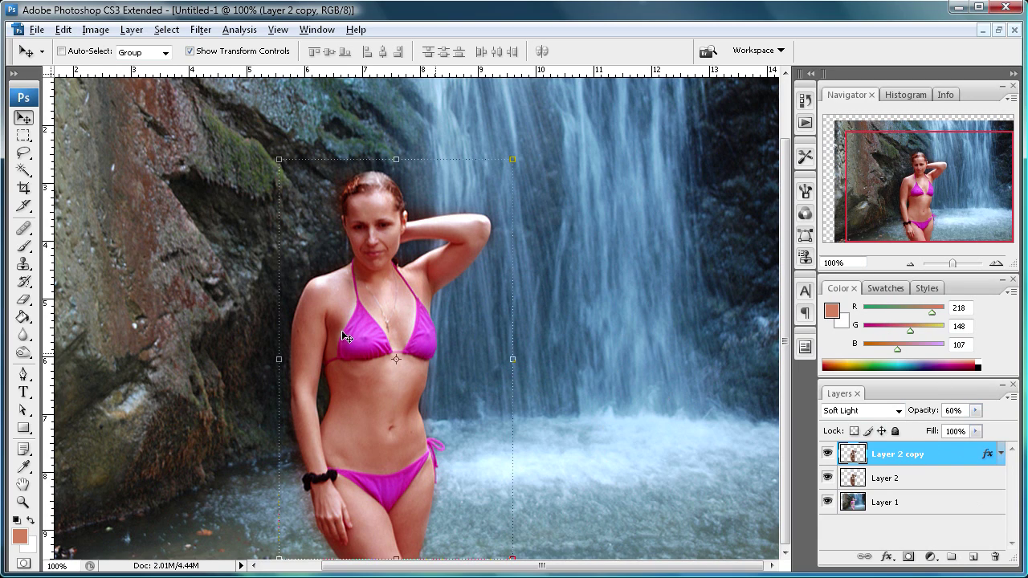
- Erase the tint over her hair and face with the Eraser at 50% opacity
click(23, 299)
drag(280, 52, 285, 71)
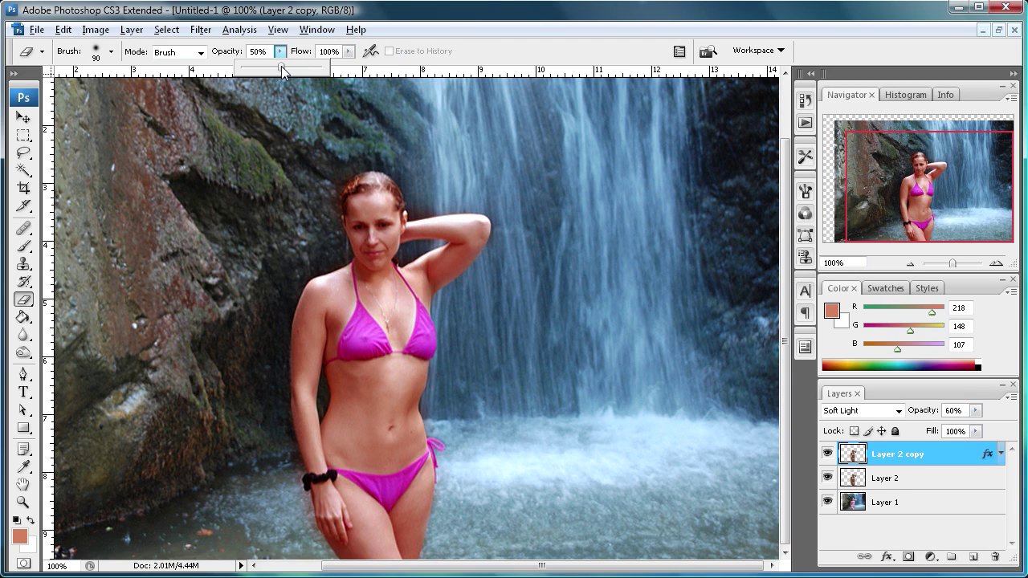
click(460, 18)
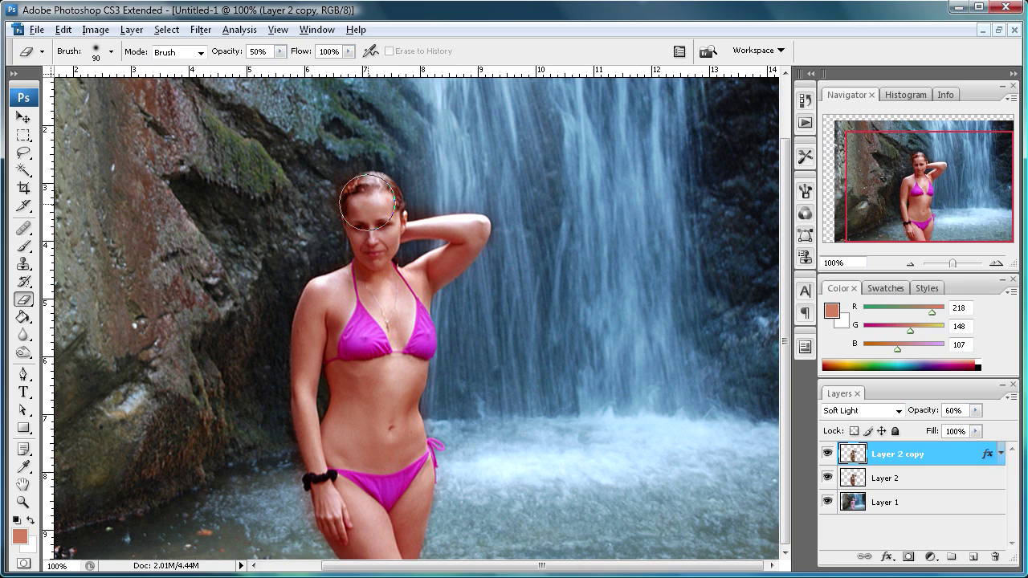
drag(368, 202, 371, 239)
click(24, 117)
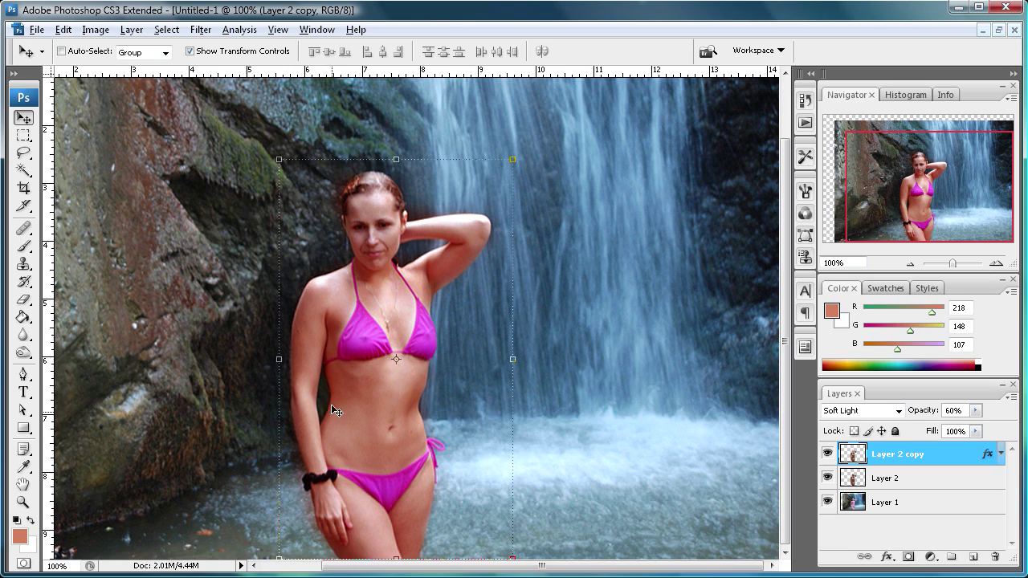
click(827, 453)
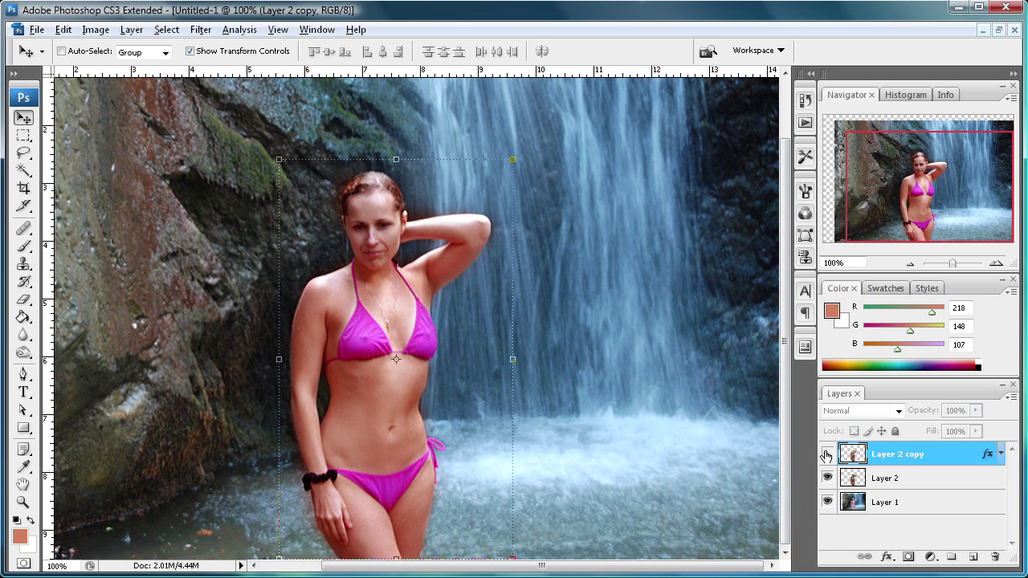
click(827, 478)
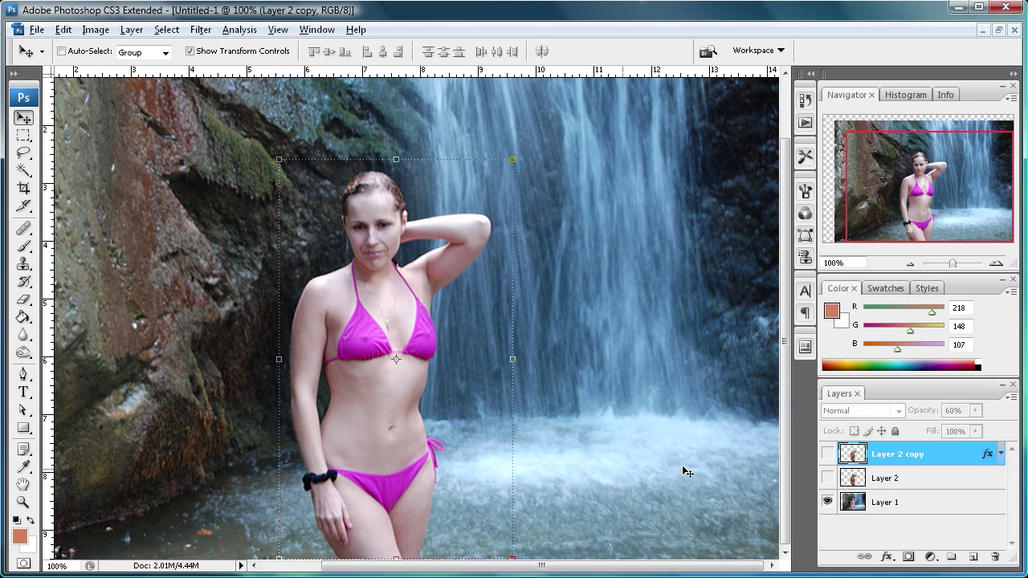
click(827, 478)
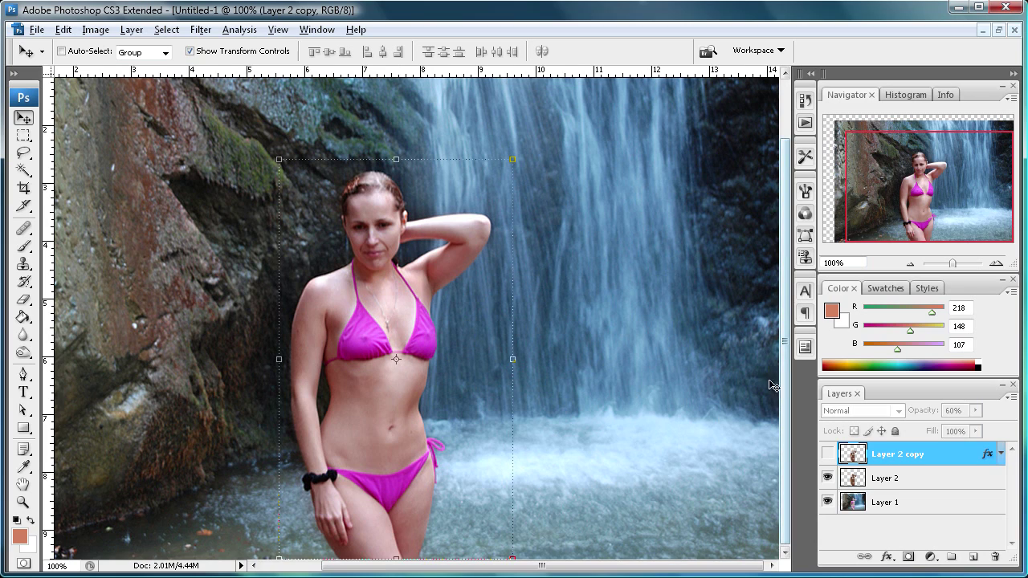
click(828, 454)
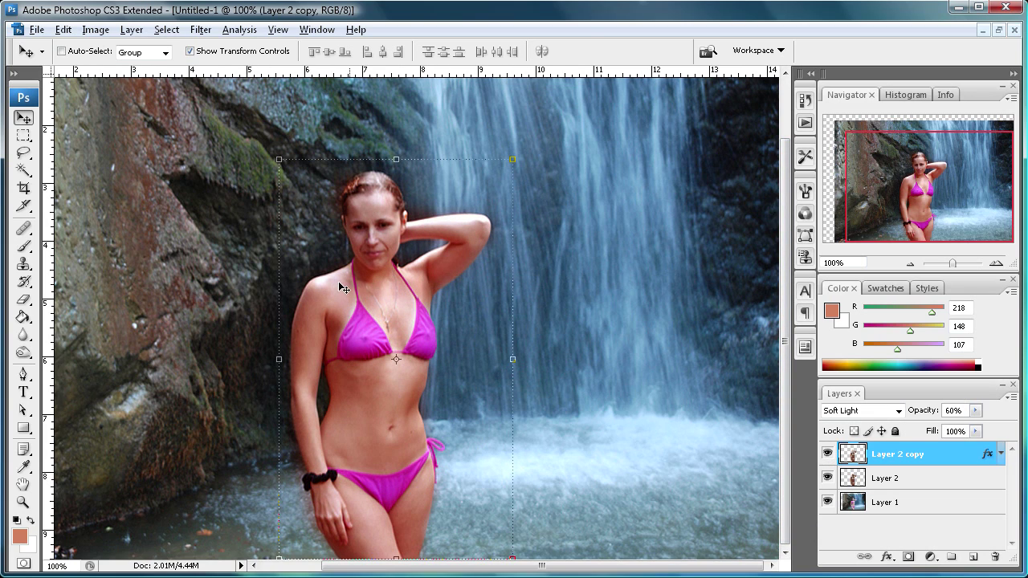
click(827, 478)
click(827, 477)
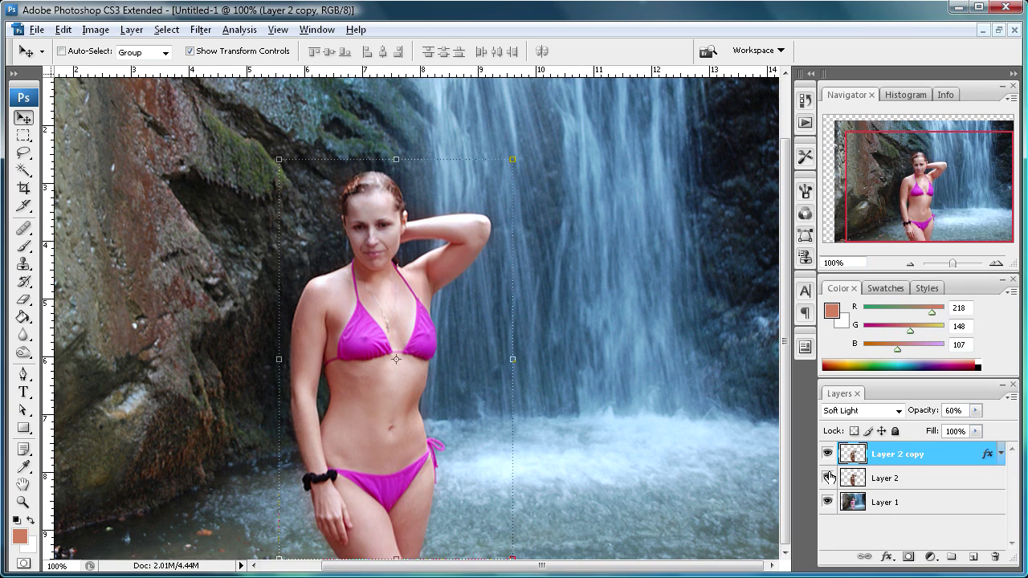